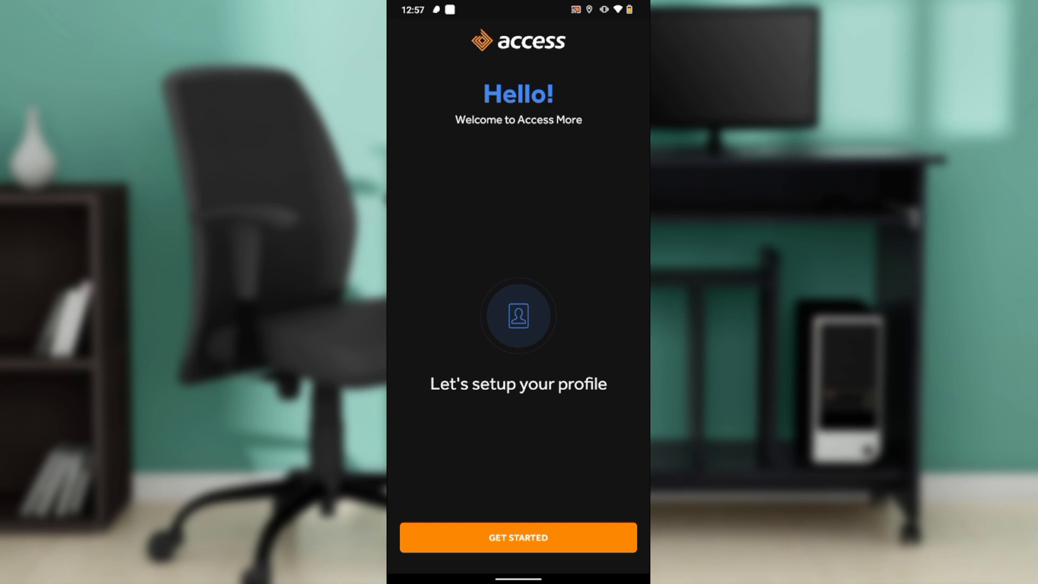
# Back out of the 'Hello! Let's setup your profile' screen to the Access Bank credentials login.
pyautogui.press('Escape')
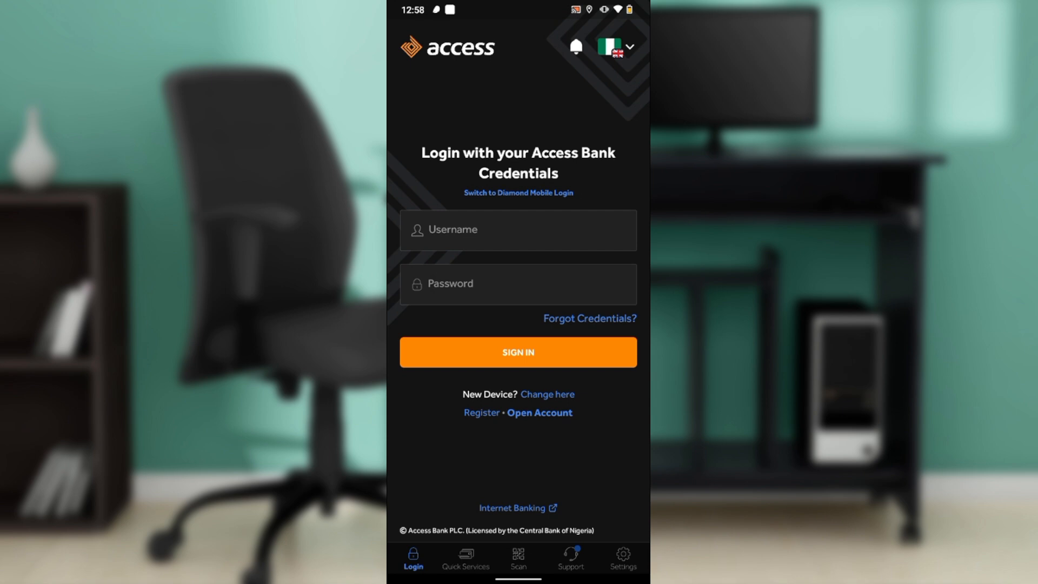
pyautogui.click(483, 412)
pyautogui.click(518, 166)
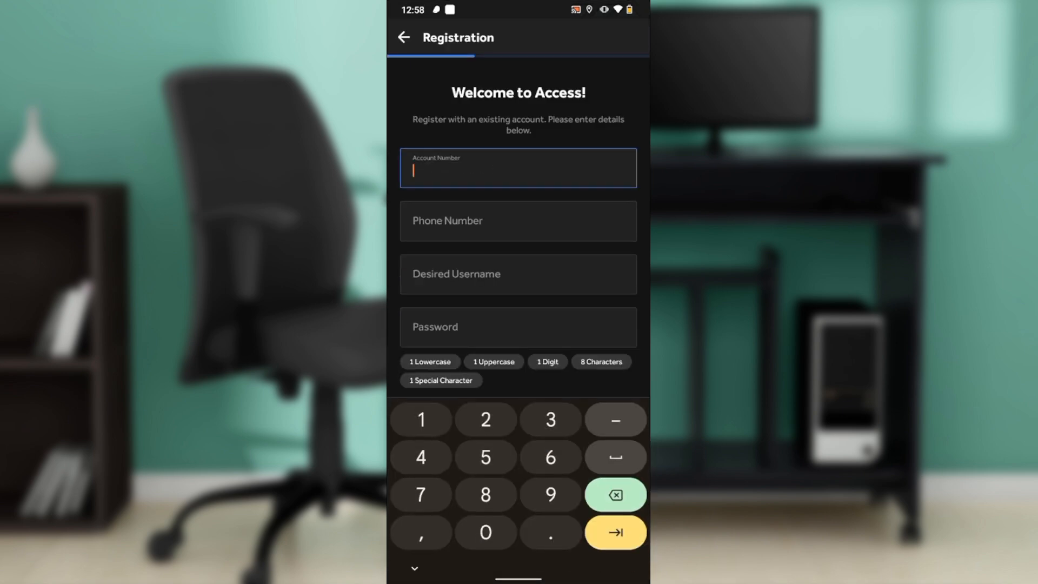
pyautogui.click(519, 382)
pyautogui.click(404, 37)
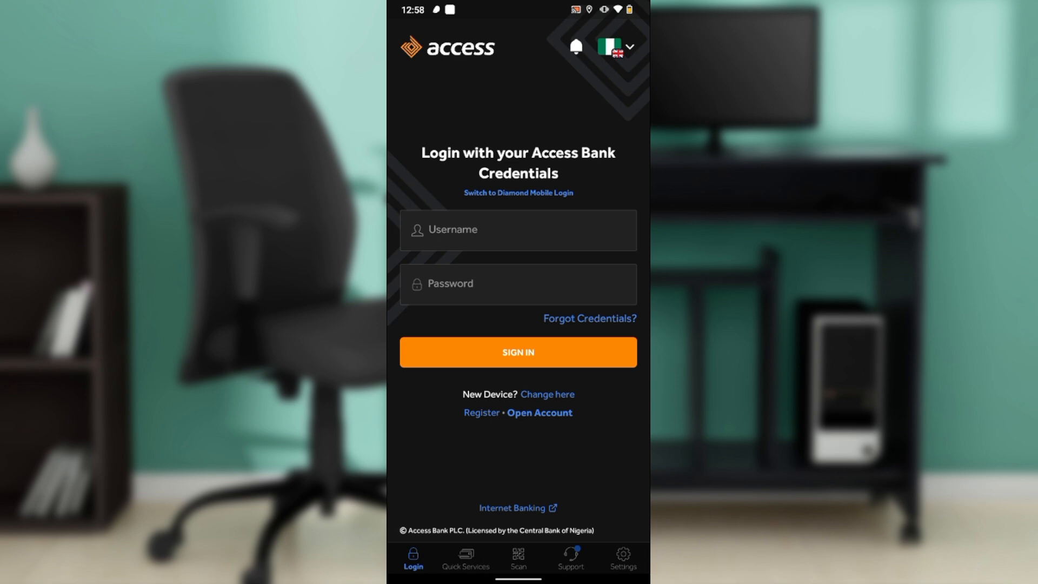
# Switch to Chrome showing the ibkdigital.com guide at the Adjust Transfer Limit Option section.
pyautogui.moveTo(455, 576); pyautogui.dragTo(617, 568)
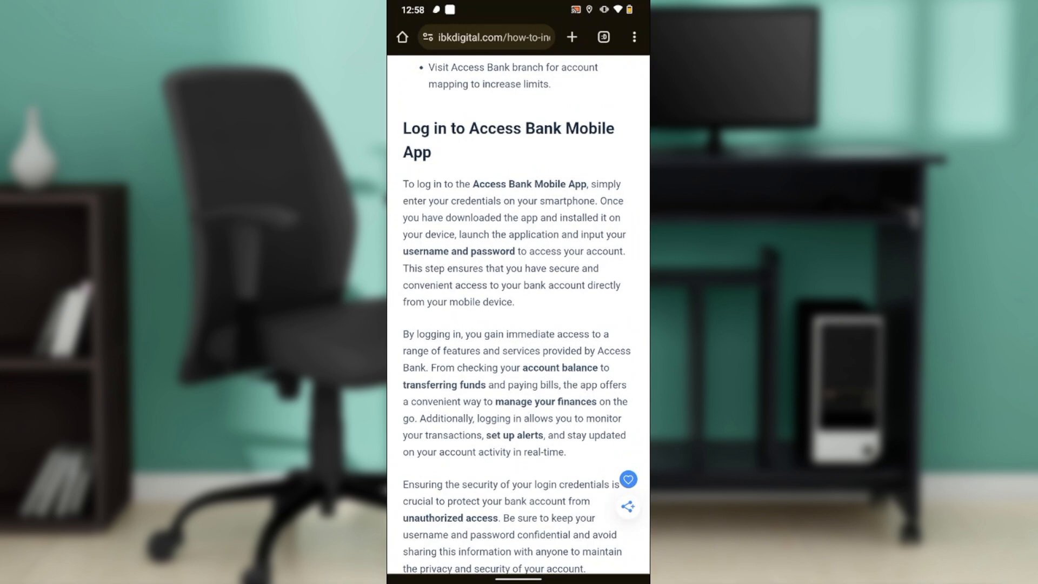
pyautogui.scroll(-10, 518, 325)
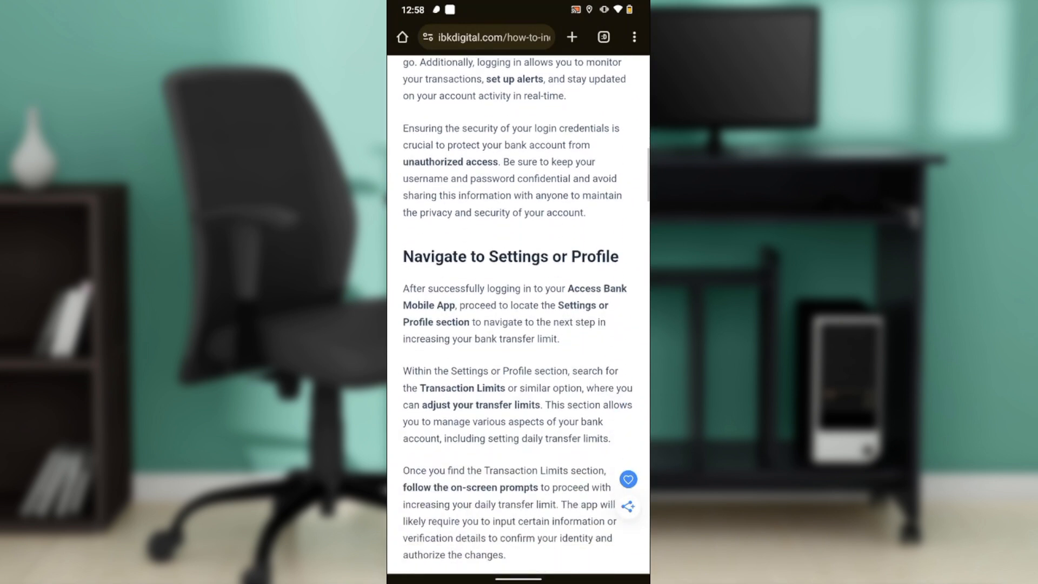
pyautogui.scroll(-1, 519, 325)
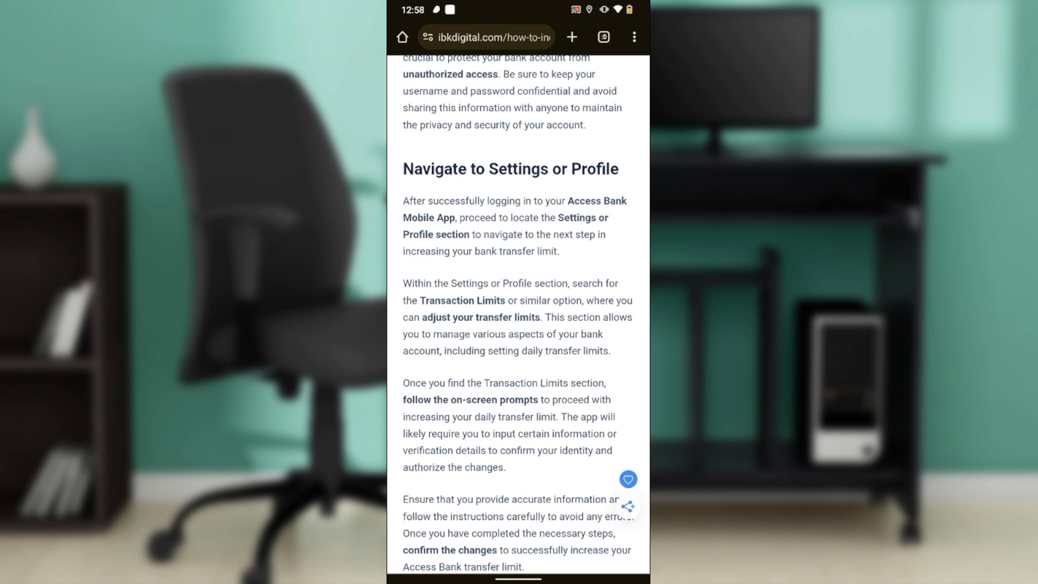
pyautogui.scroll(-1, 519, 324)
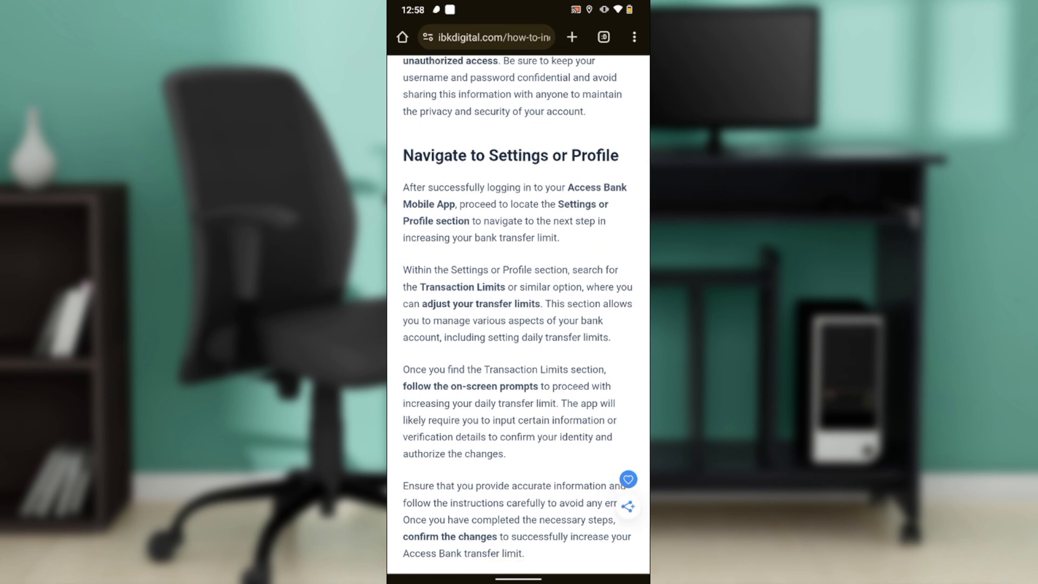
pyautogui.scroll(1, 519, 324)
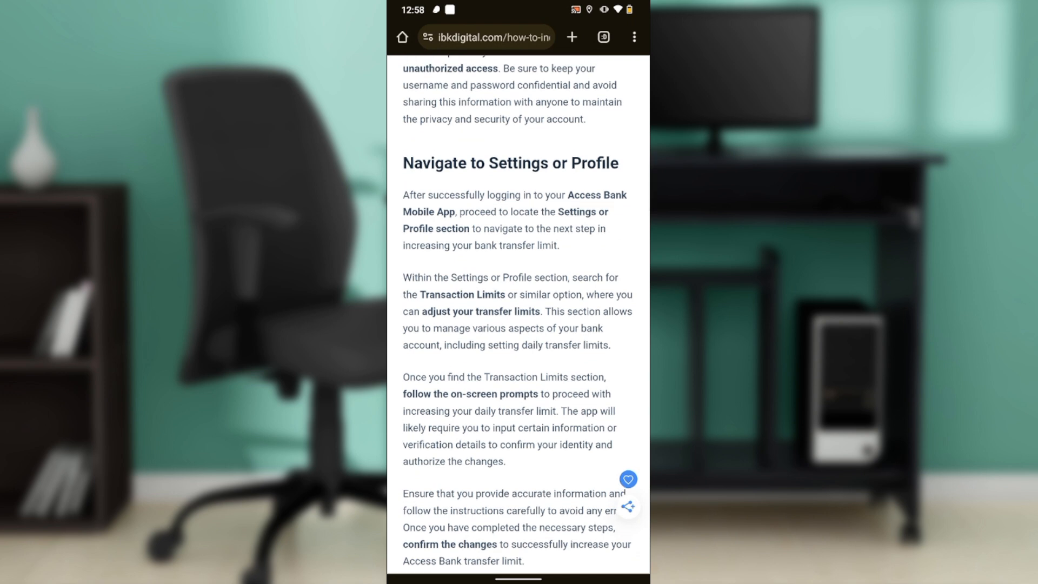
pyautogui.scroll(-1, 518, 325)
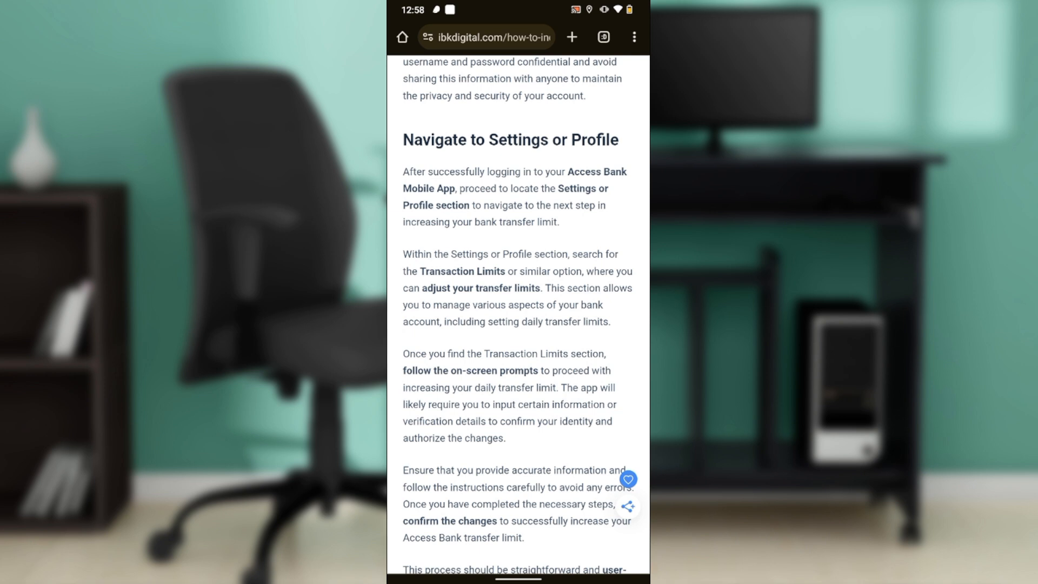
pyautogui.scroll(-1, 518, 325)
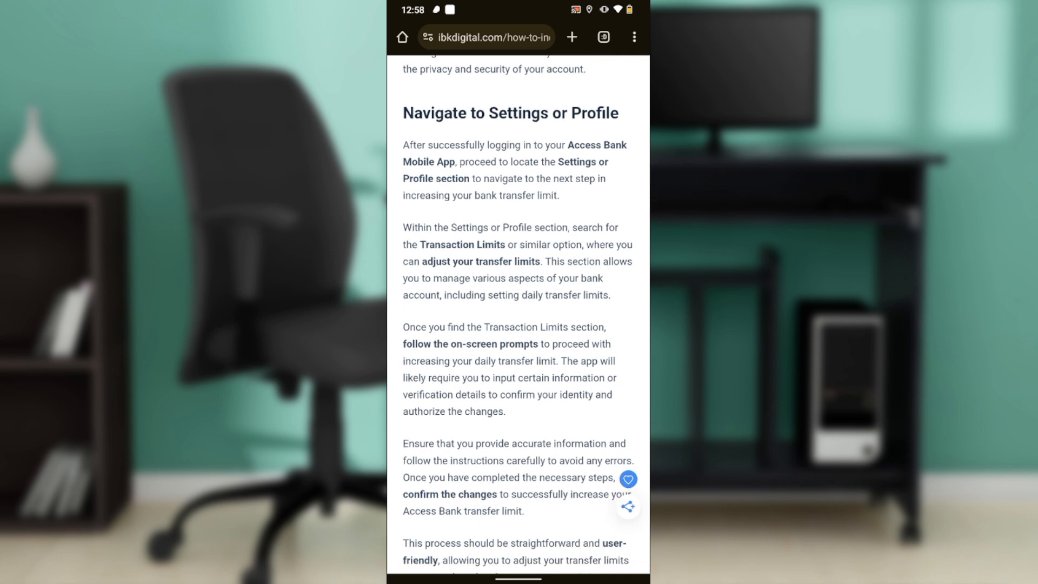
pyautogui.scroll(-1, 518, 325)
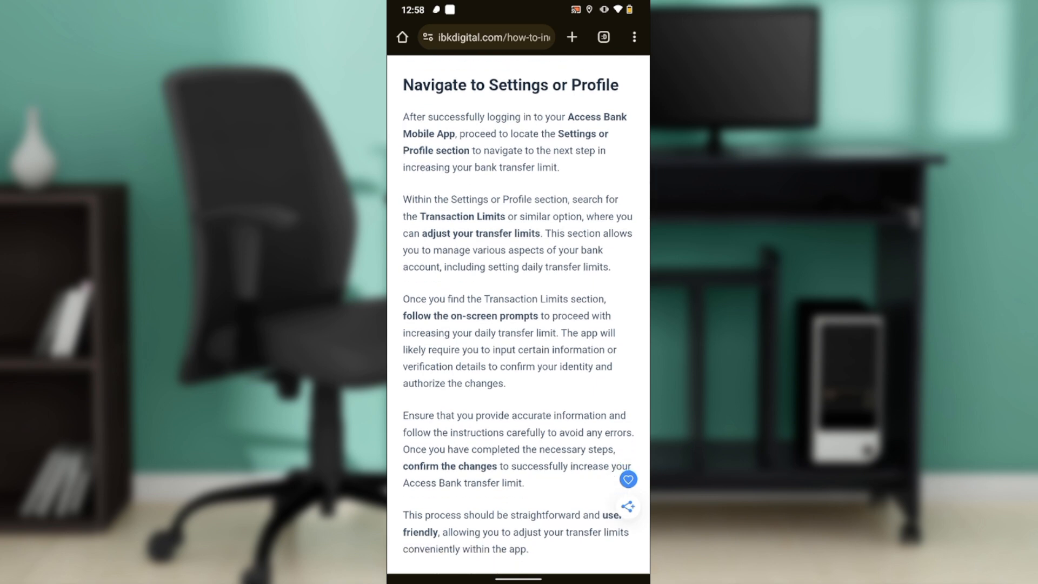
pyautogui.scroll(-1, 519, 324)
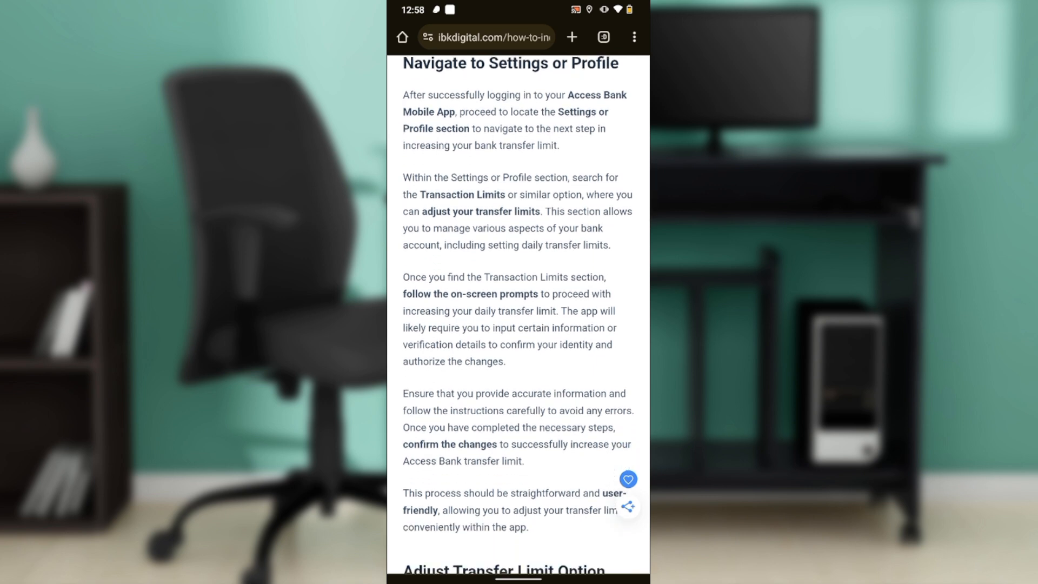
pyautogui.scroll(-1, 519, 324)
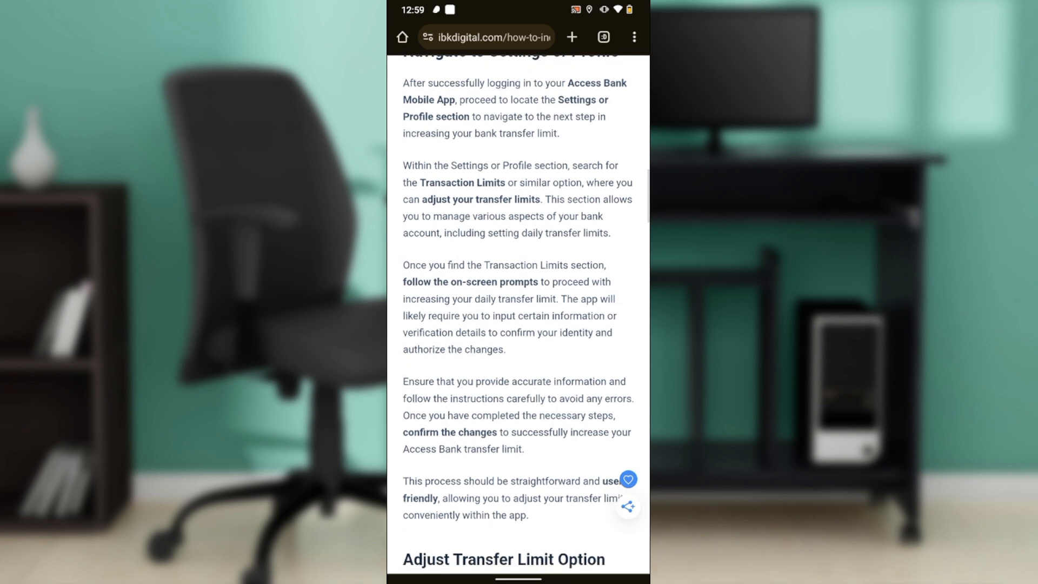
pyautogui.scroll(-1, 519, 325)
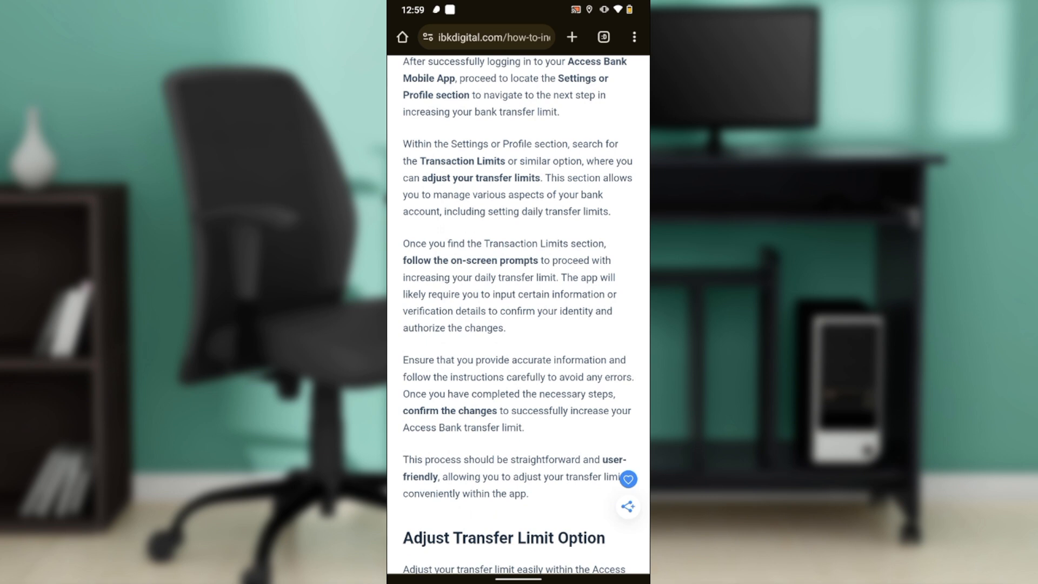
pyautogui.scroll(-1, 518, 325)
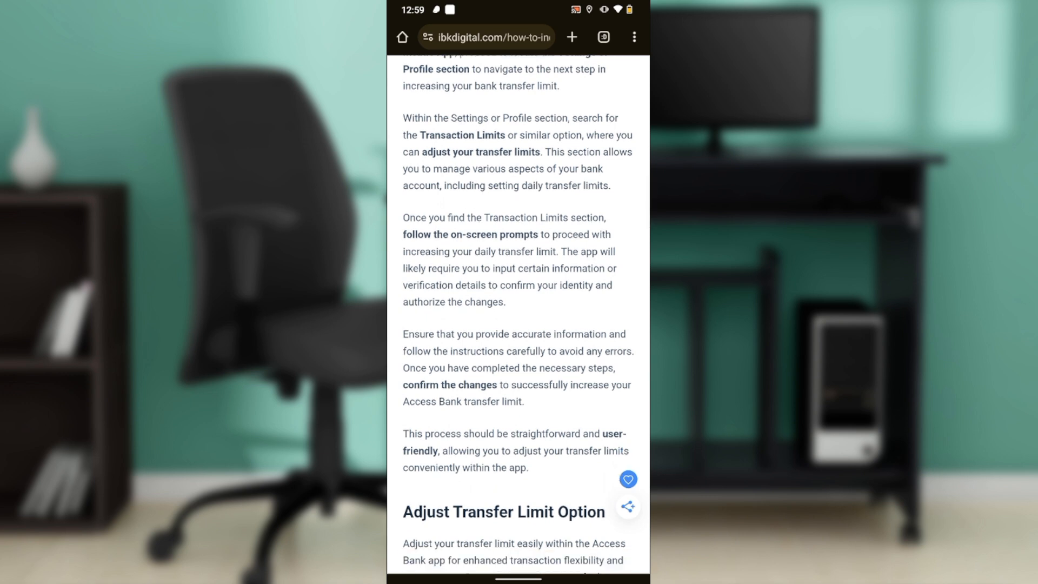
pyautogui.scroll(-1, 518, 325)
pyautogui.scroll(-1, 518, 324)
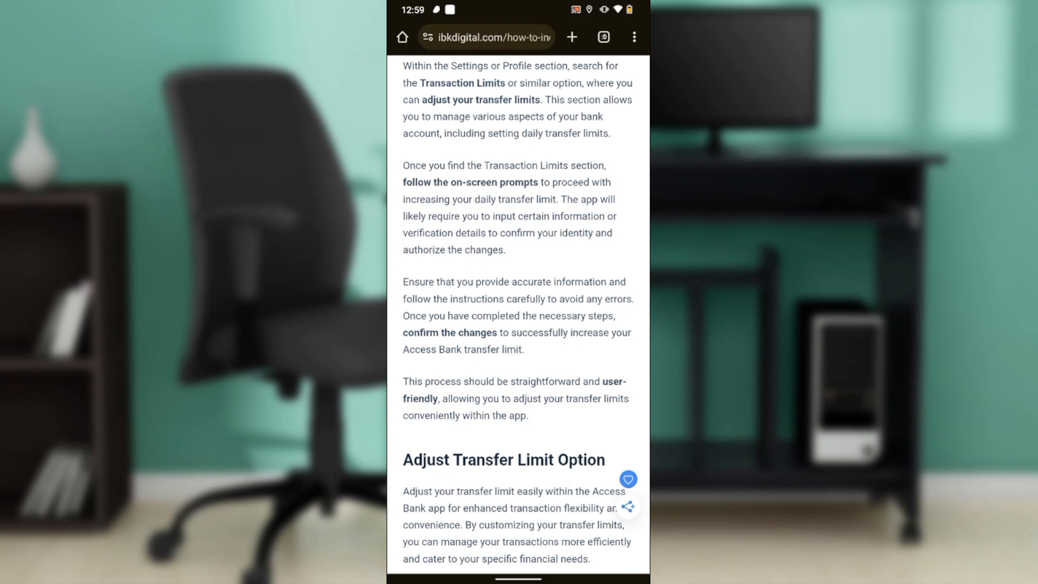
pyautogui.scroll(-1, 519, 325)
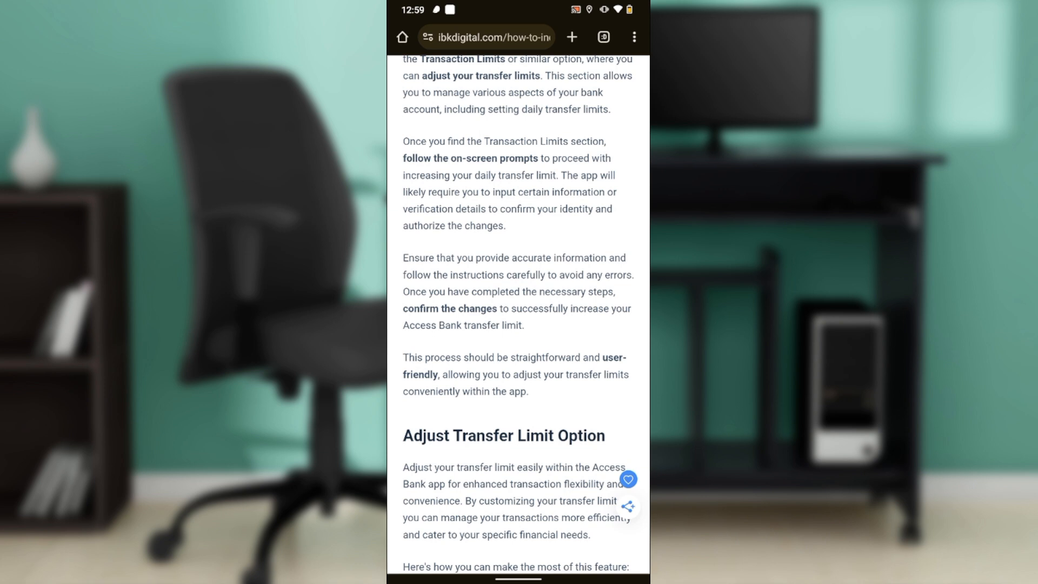
pyautogui.scroll(-1, 518, 324)
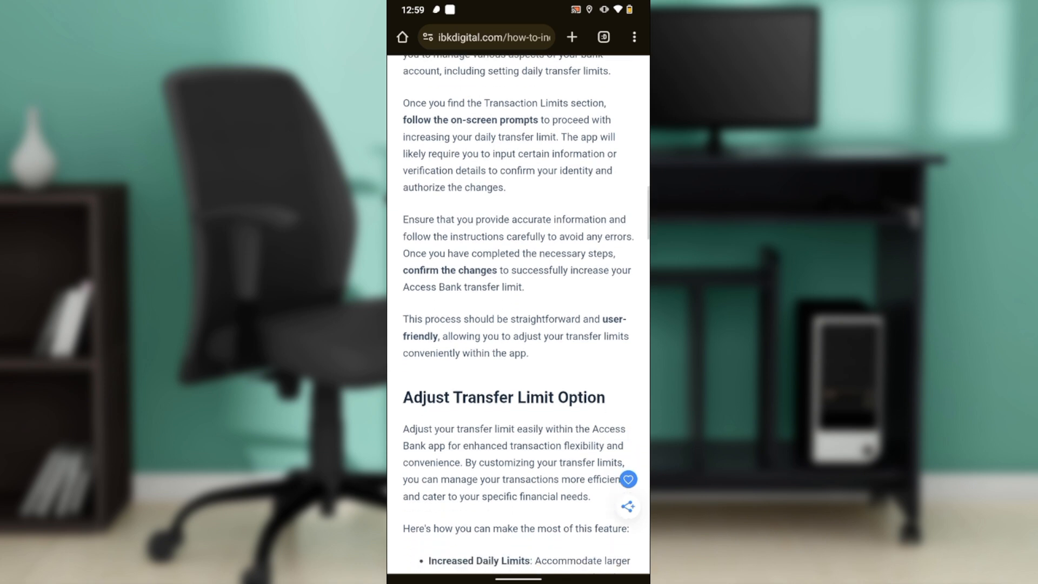
pyautogui.scroll(-1, 519, 325)
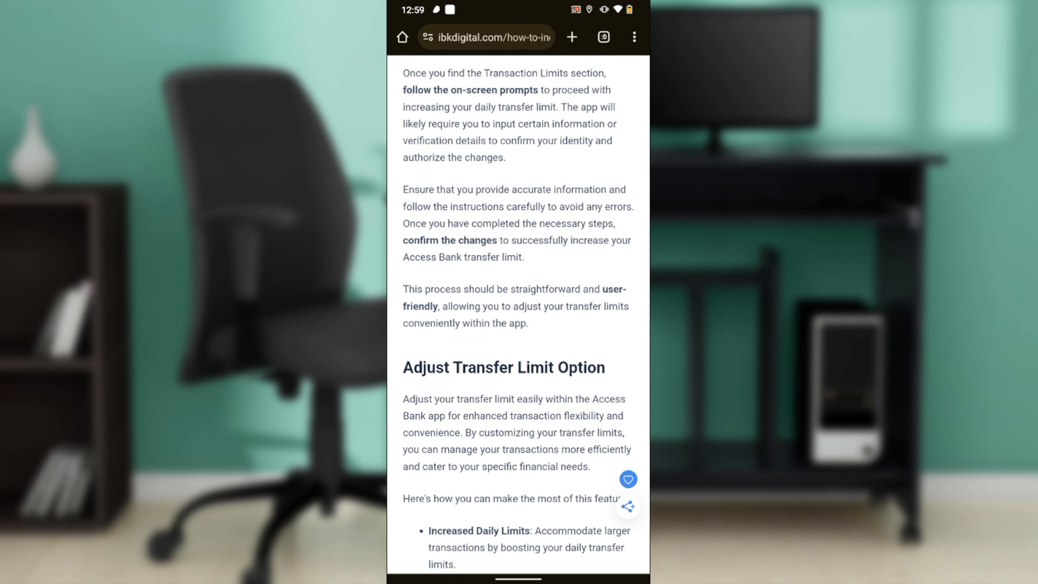
pyautogui.scroll(-1, 518, 324)
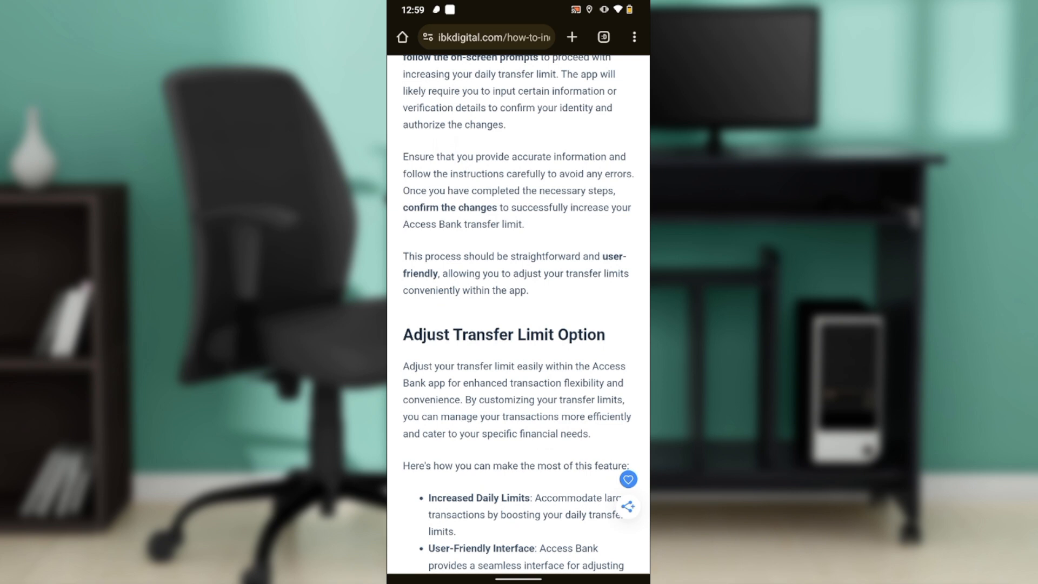
pyautogui.scroll(-1, 518, 325)
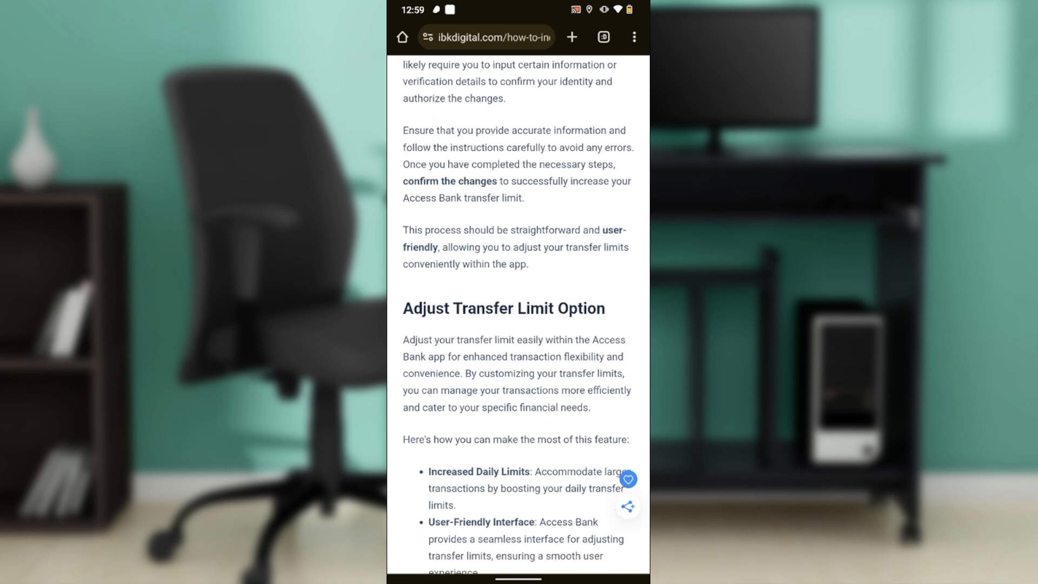
pyautogui.scroll(-1, 519, 325)
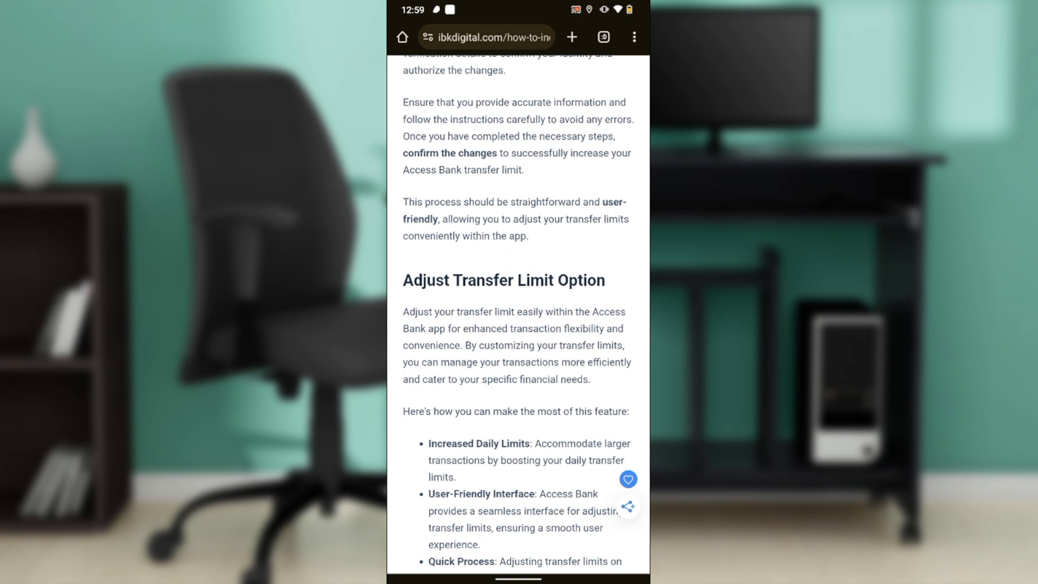
pyautogui.scroll(5, 518, 325)
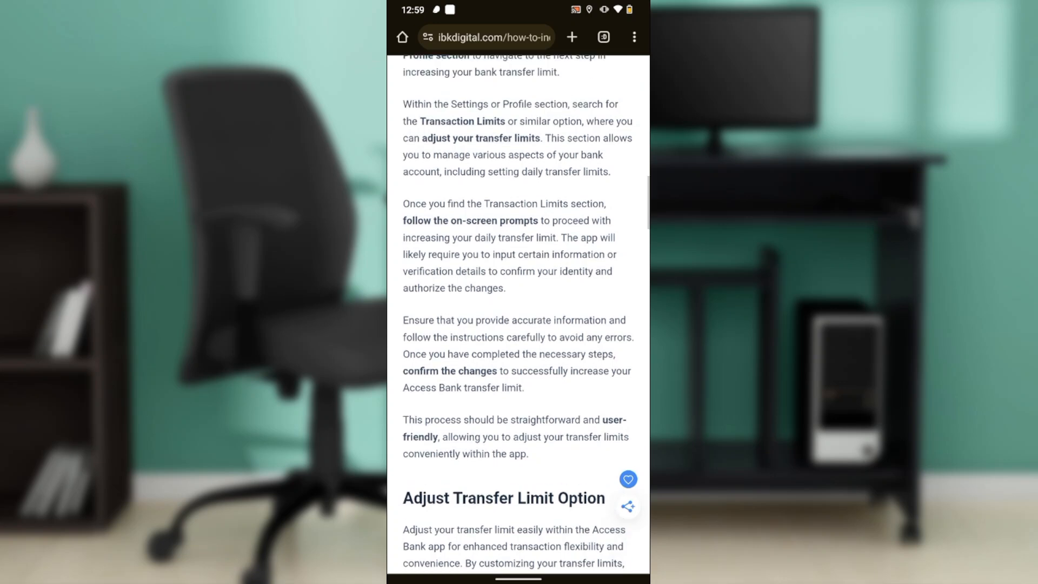
pyautogui.scroll(1, 518, 325)
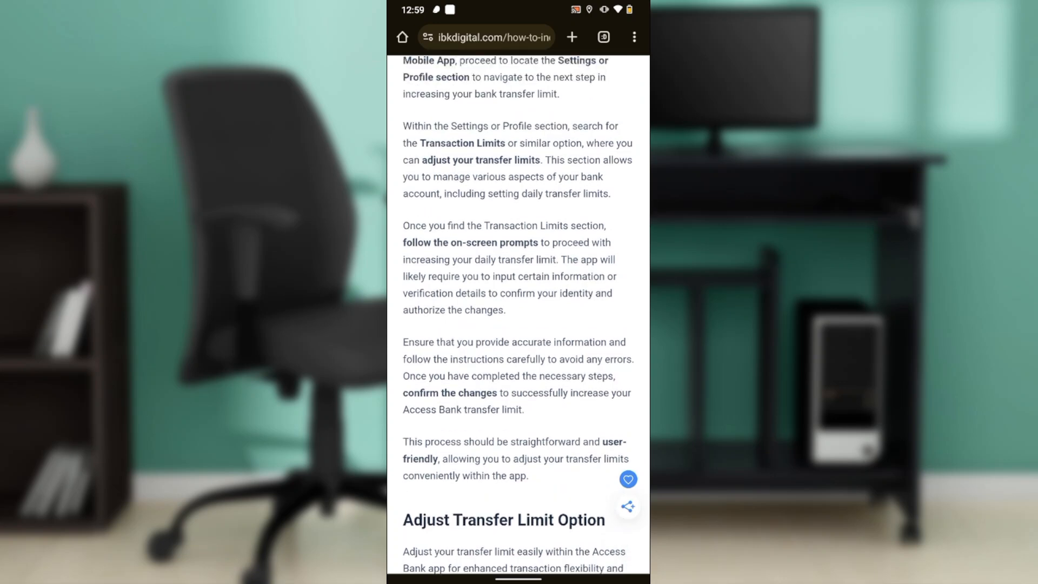
pyautogui.scroll(-8, 518, 324)
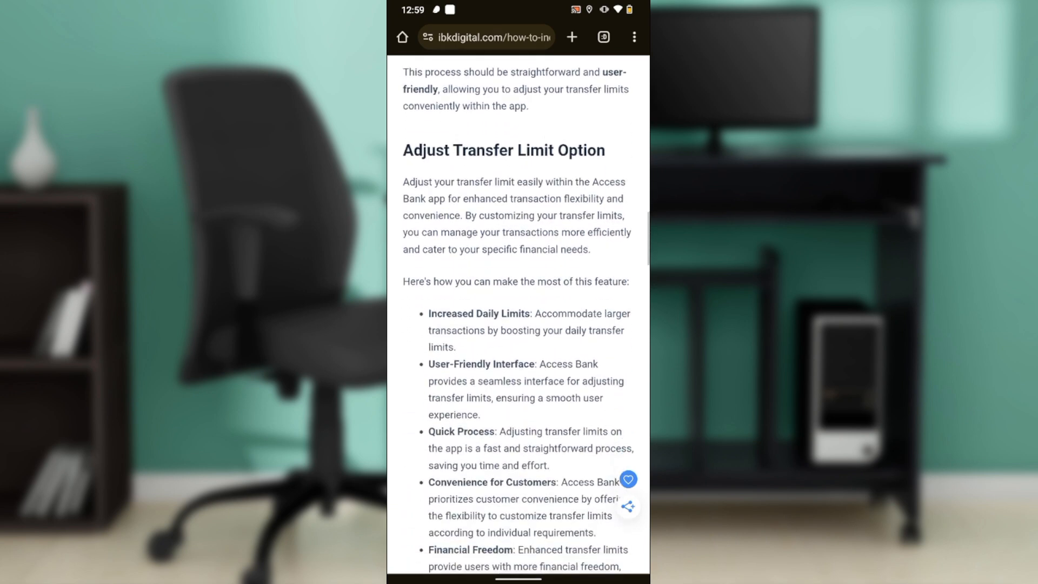
pyautogui.scroll(-2, 519, 324)
pyautogui.scroll(-7, 518, 325)
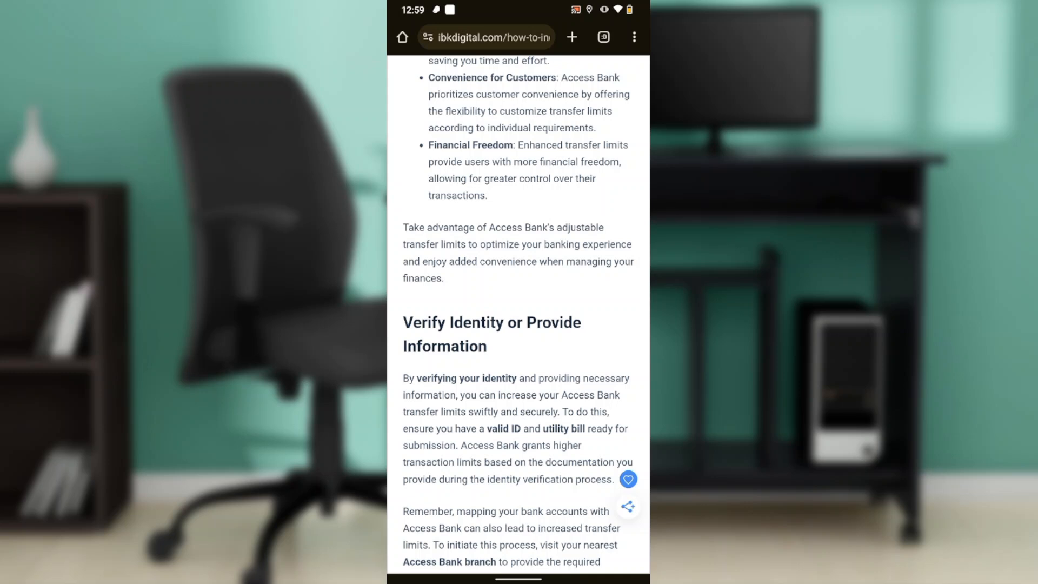
pyautogui.scroll(8, 519, 324)
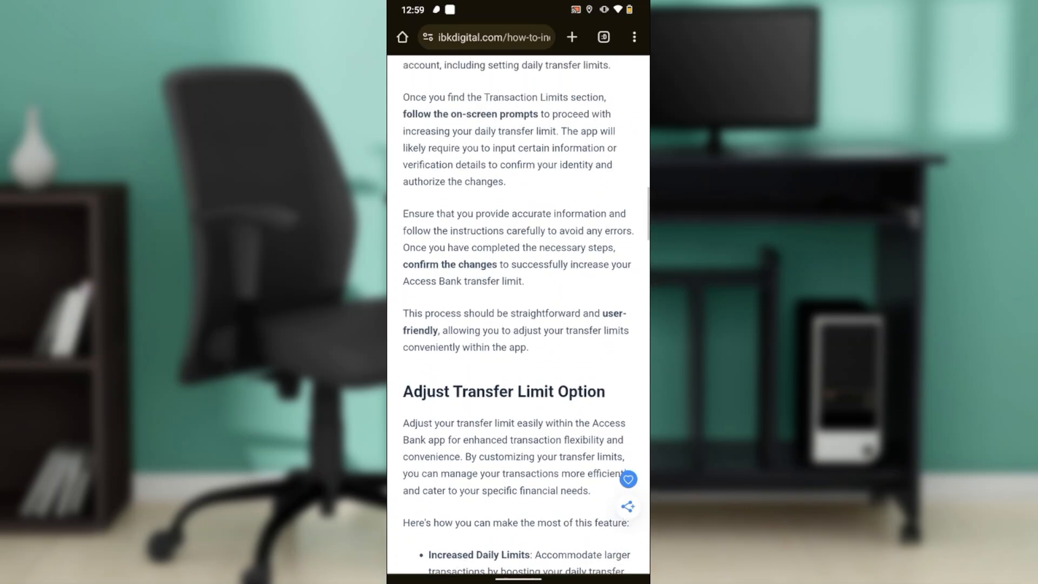
pyautogui.scroll(4, 519, 325)
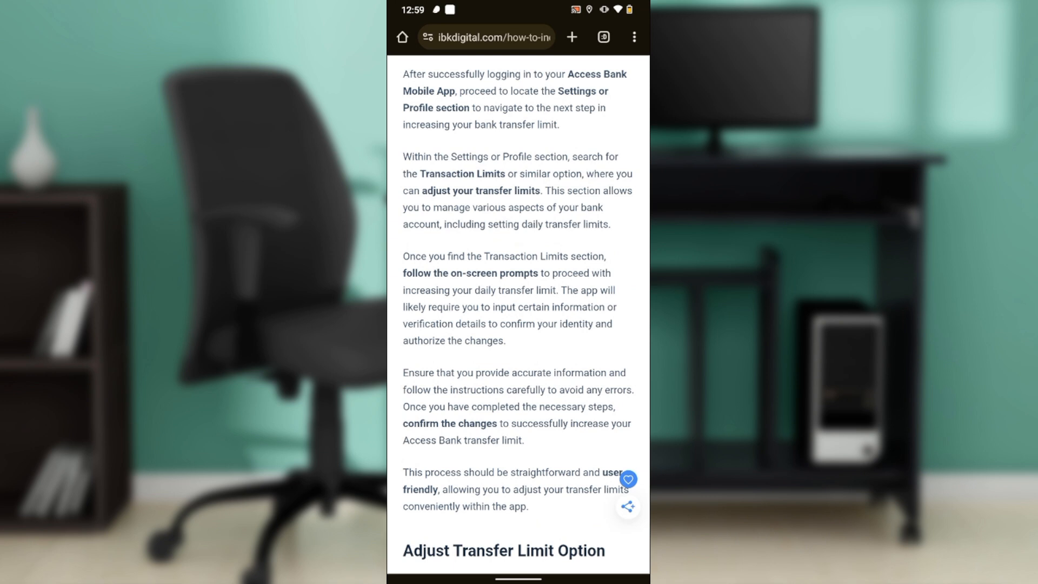
pyautogui.scroll(1, 518, 324)
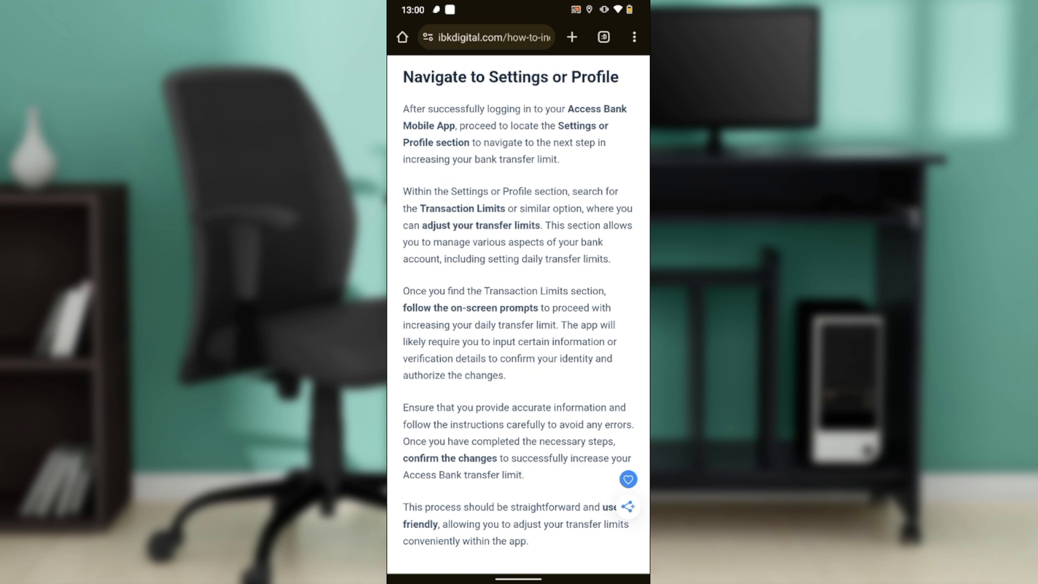
pyautogui.scroll(1, 519, 325)
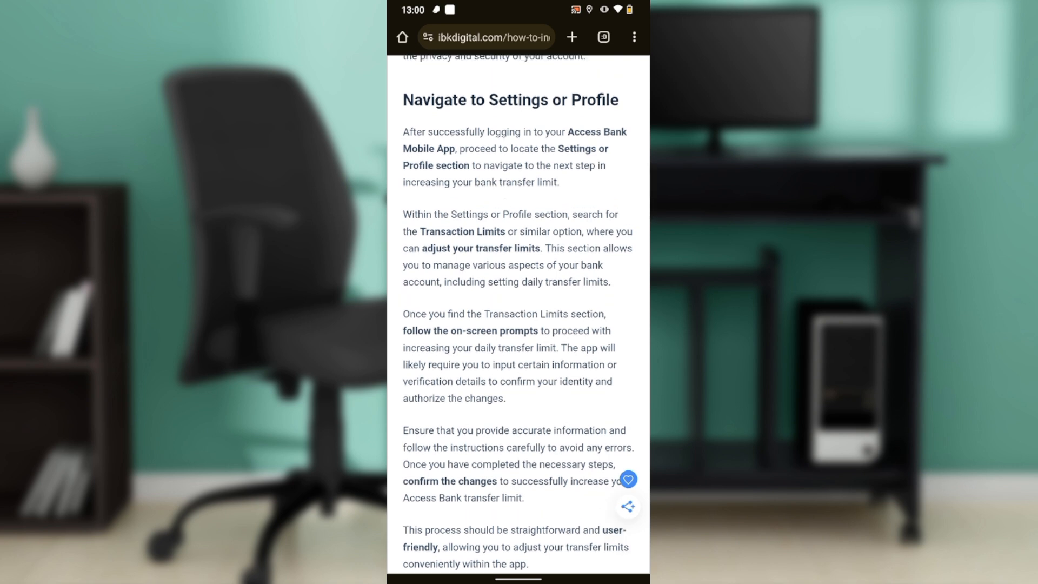